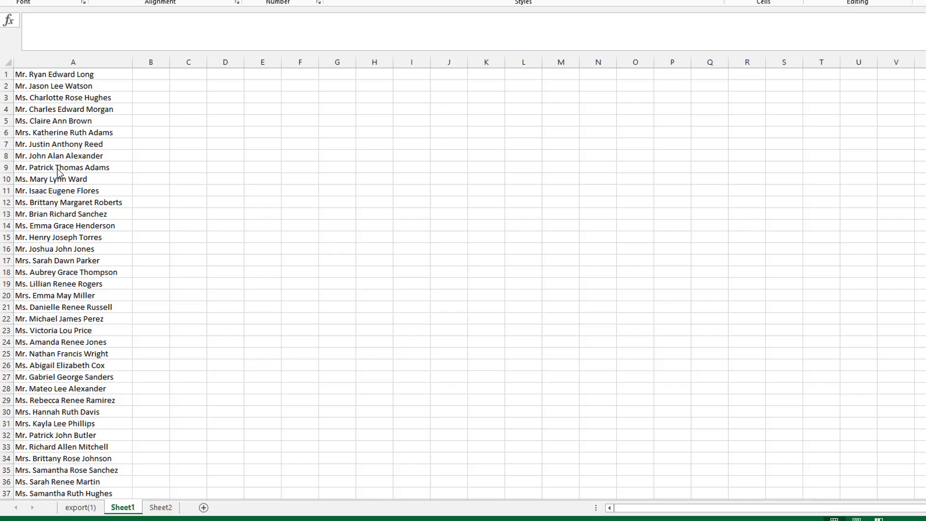
# - Review the full names listed in column A and the empty cells beside them
pyautogui.scroll(-7, 82, 236)
pyautogui.scroll(-10, 82, 236)
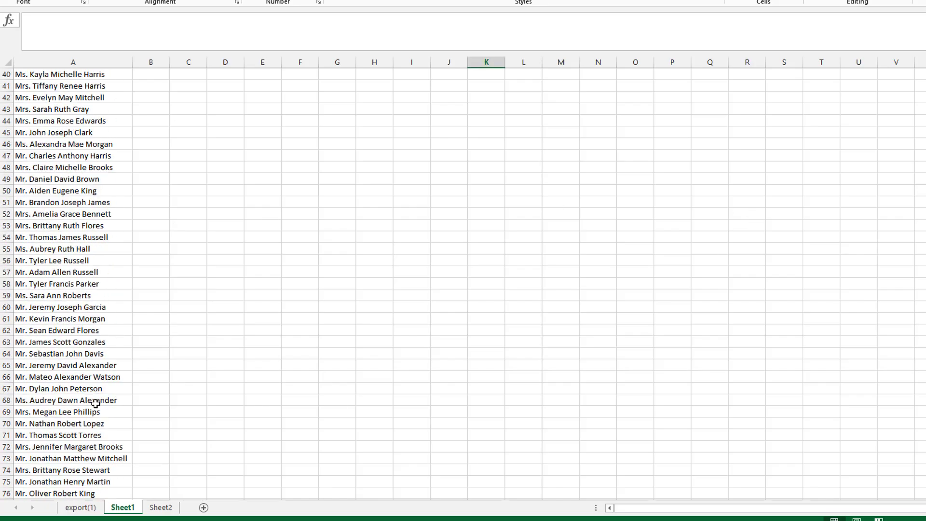
pyautogui.scroll(-6, 78, 398)
pyautogui.scroll(20, 89, 354)
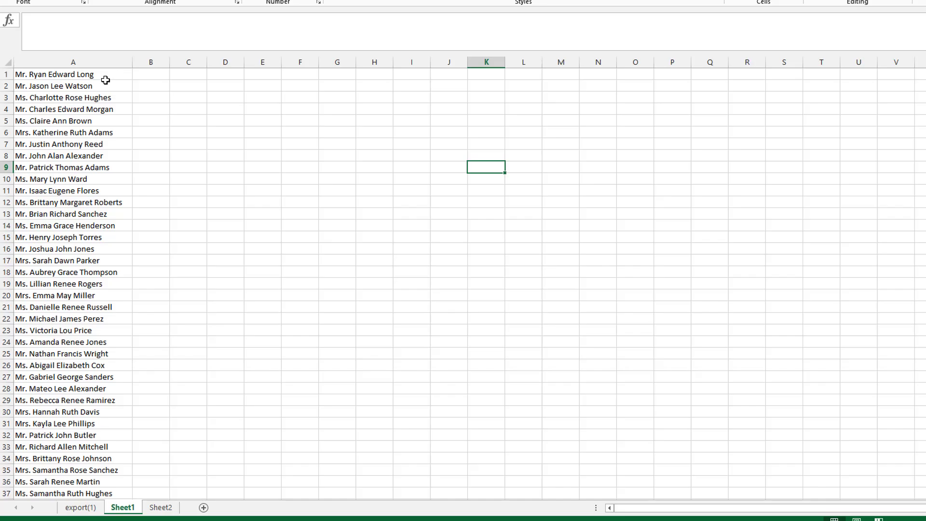
pyautogui.click(99, 77)
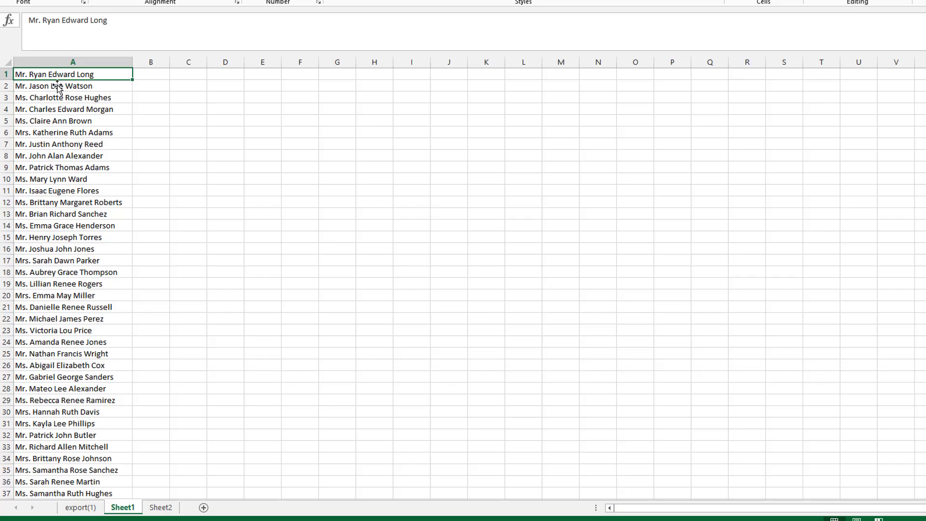
pyautogui.click(153, 77)
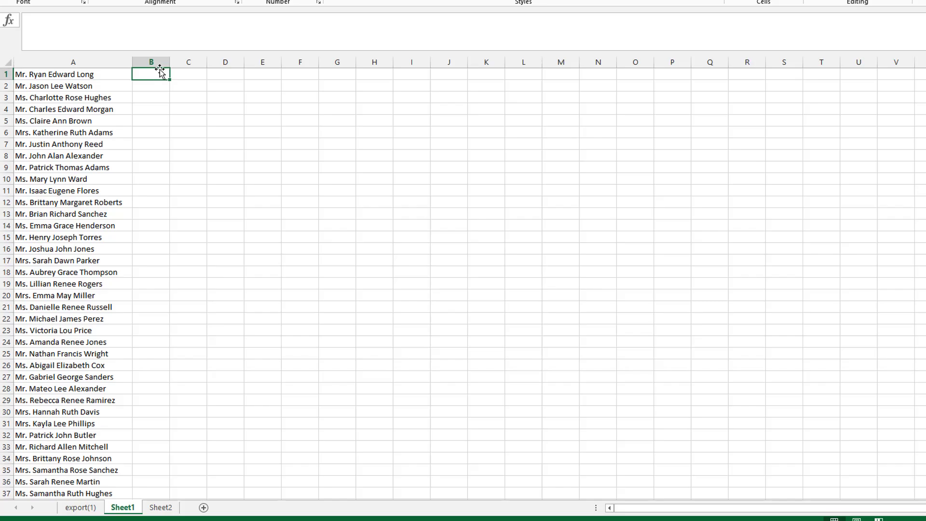
pyautogui.click(196, 76)
pyautogui.click(224, 75)
pyautogui.click(263, 77)
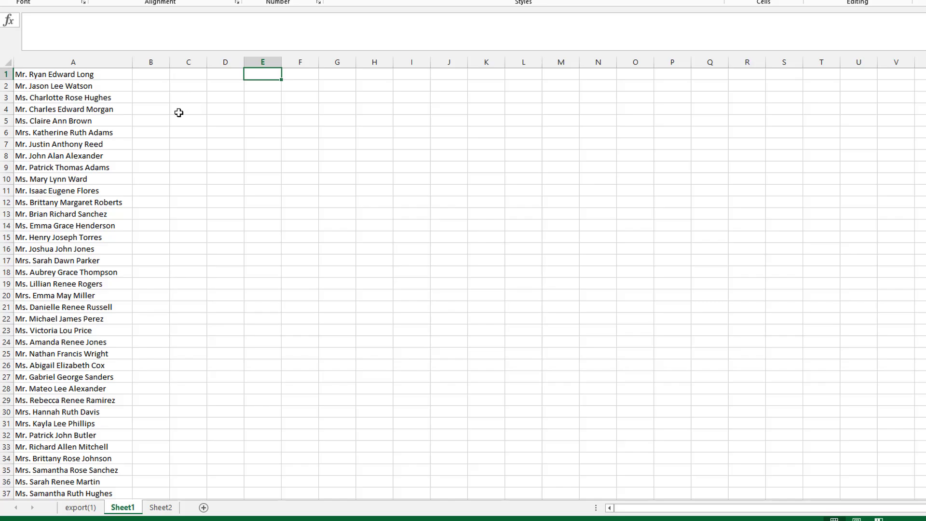
# - Split the first full name by hand into B1:E1 as title, first name, middle name and last name
pyautogui.click(156, 77)
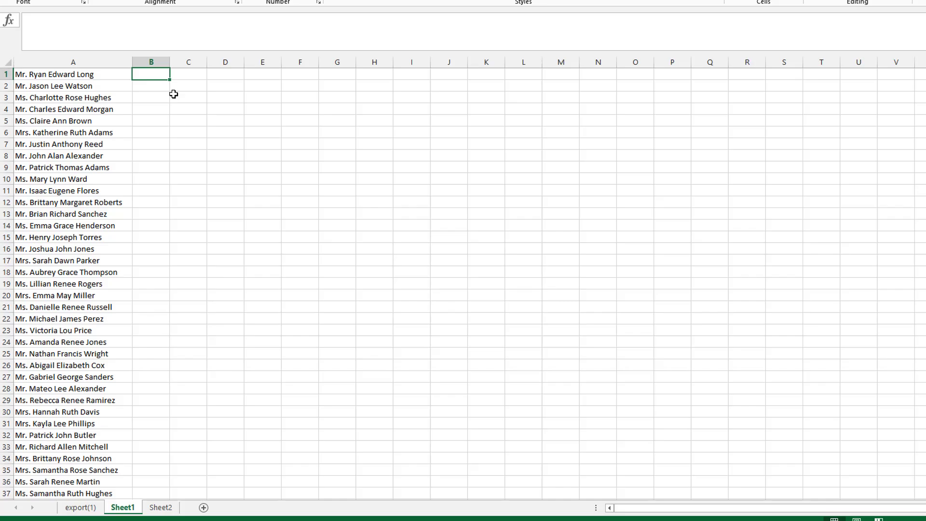
pyautogui.write('Mr.')
pyautogui.press('Tab')
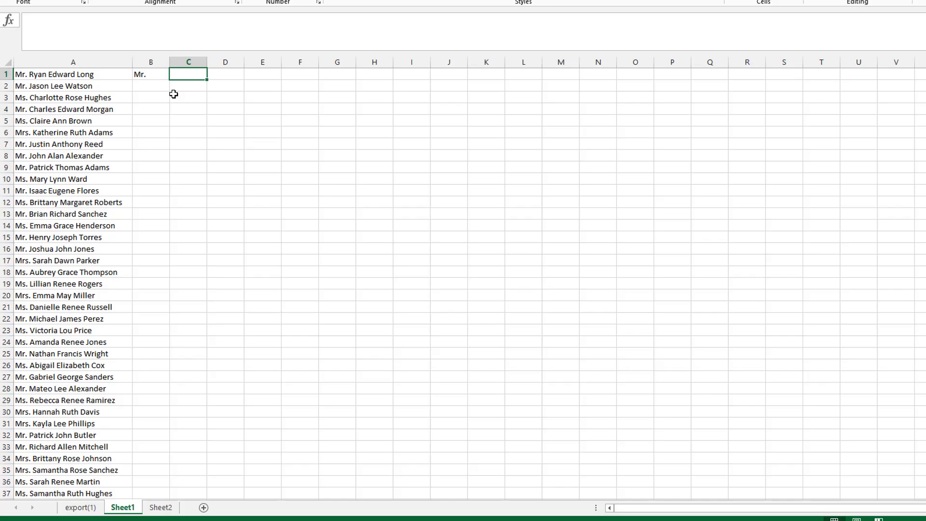
pyautogui.write('Ryan')
pyautogui.press('Tab')
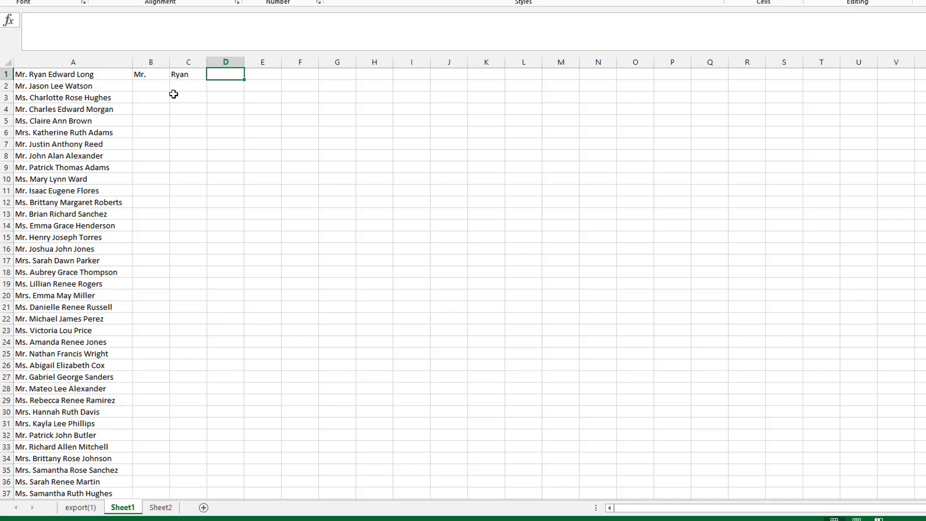
pyautogui.write('Edward')
pyautogui.press('Tab')
pyautogui.write('Long')
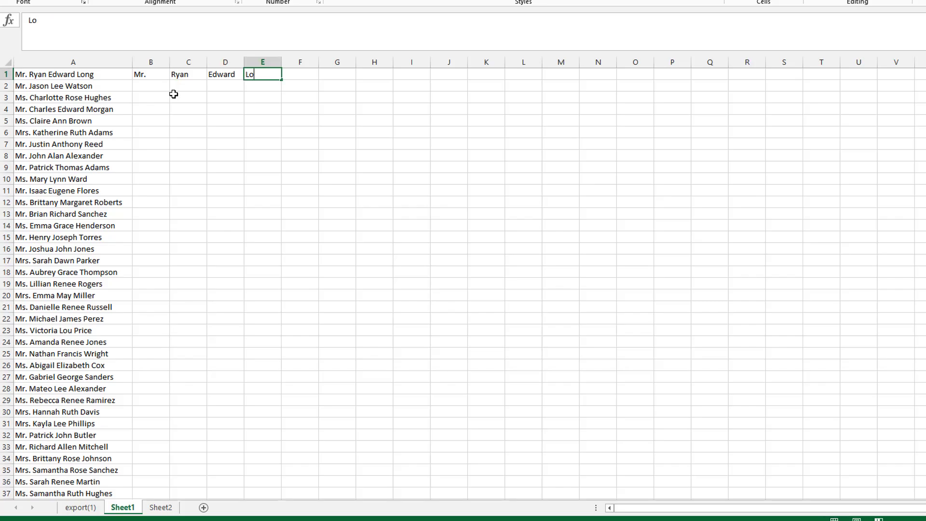
# - Select column B down to row 100 and Flash Fill the titles for every name
pyautogui.press('Left')
pyautogui.press('Left')
pyautogui.press('Left')
pyautogui.press('Left')
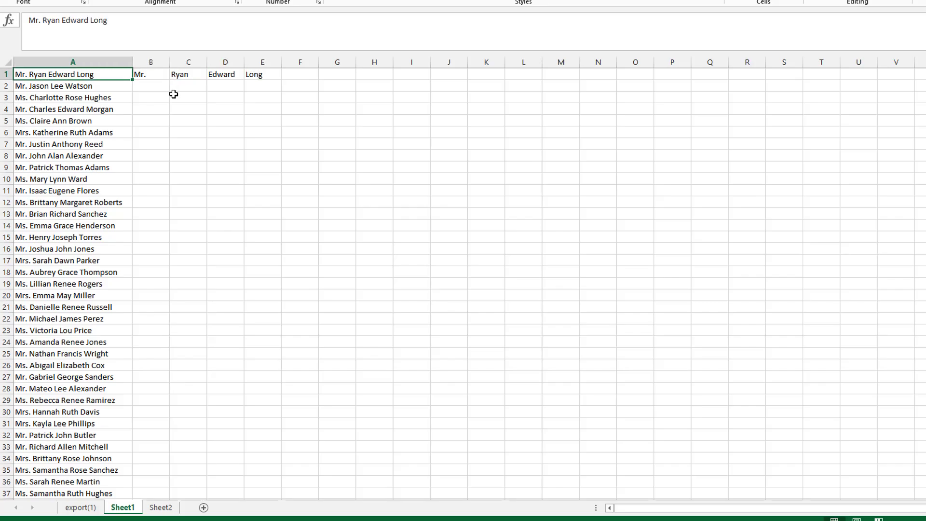
pyautogui.hotkey('ctrl', 'Down')
pyautogui.press('Right')
pyautogui.hotkey('ctrl', 'shift', 'Up')
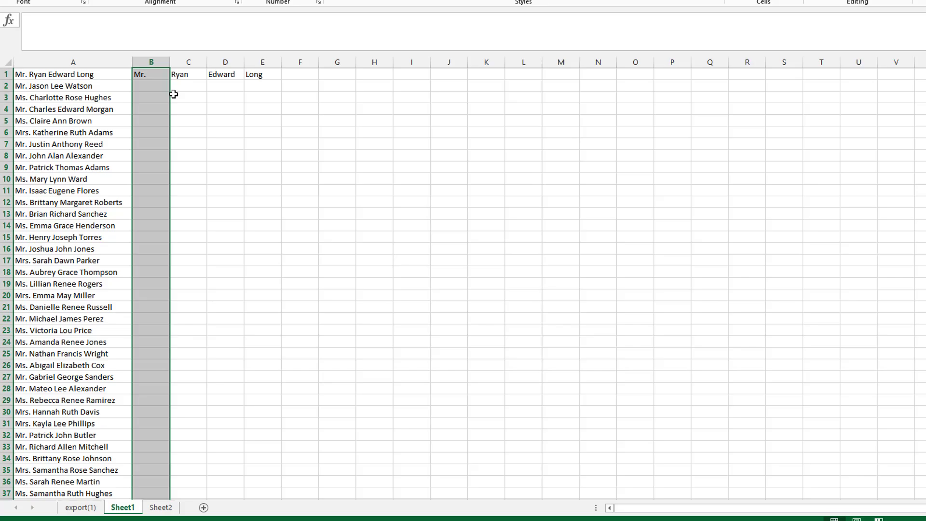
pyautogui.hotkey('ctrl', 'e')
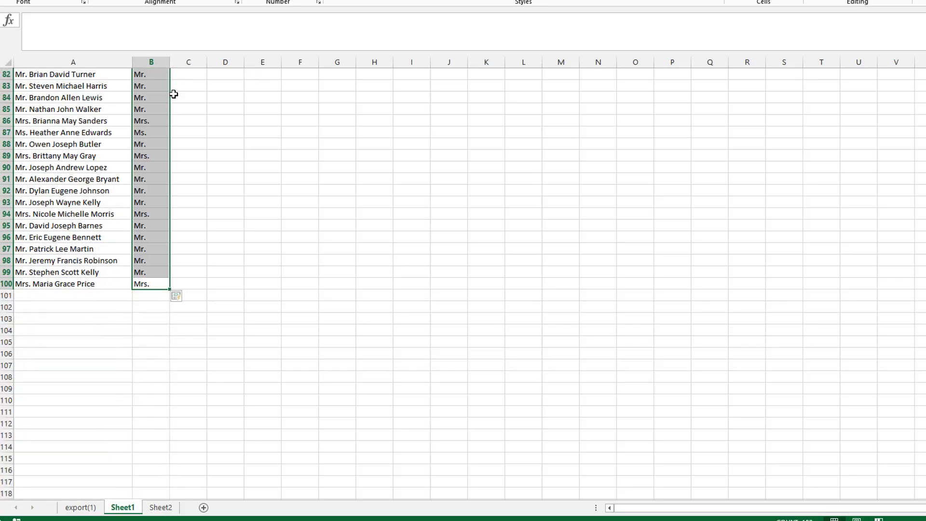
# - Flash Fill the first names into column C and the middle names into column D
pyautogui.press('Right')
pyautogui.hotkey('ctrl', 'e')
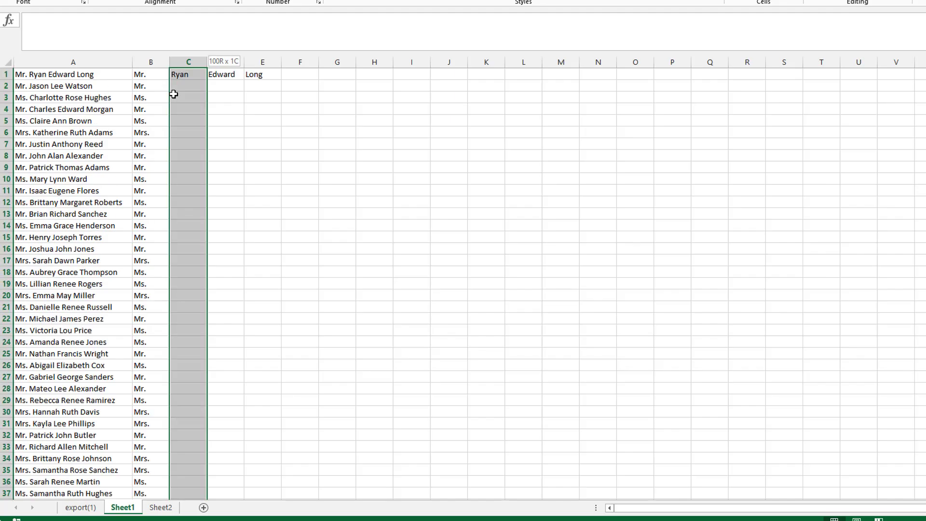
pyautogui.press('Right')
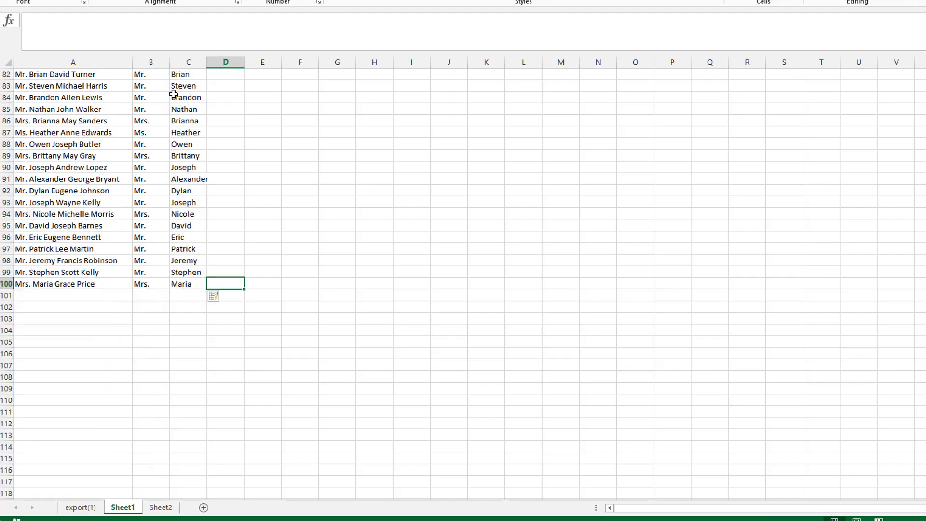
pyautogui.hotkey('ctrl', 'e')
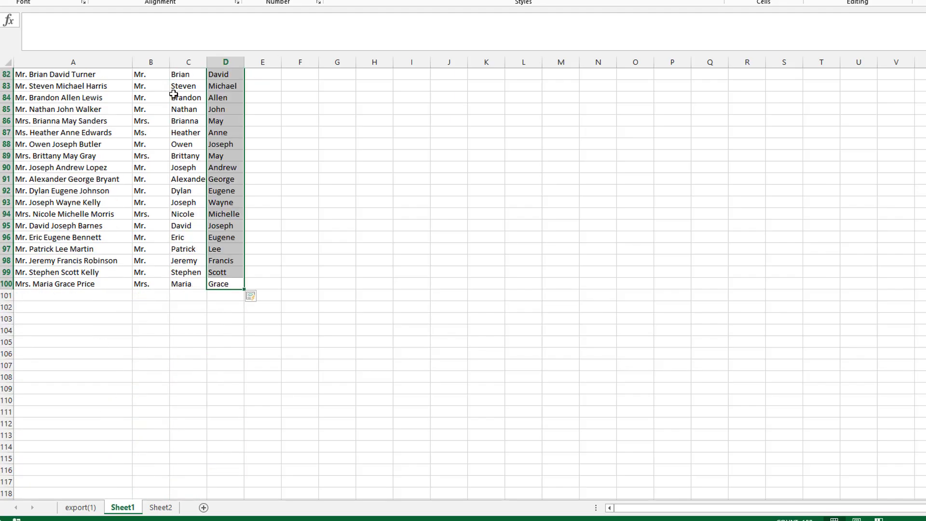
# - Flash Fill the last names into column E for all rows
pyautogui.press('Right')
pyautogui.hotkey('ctrl', 'e')
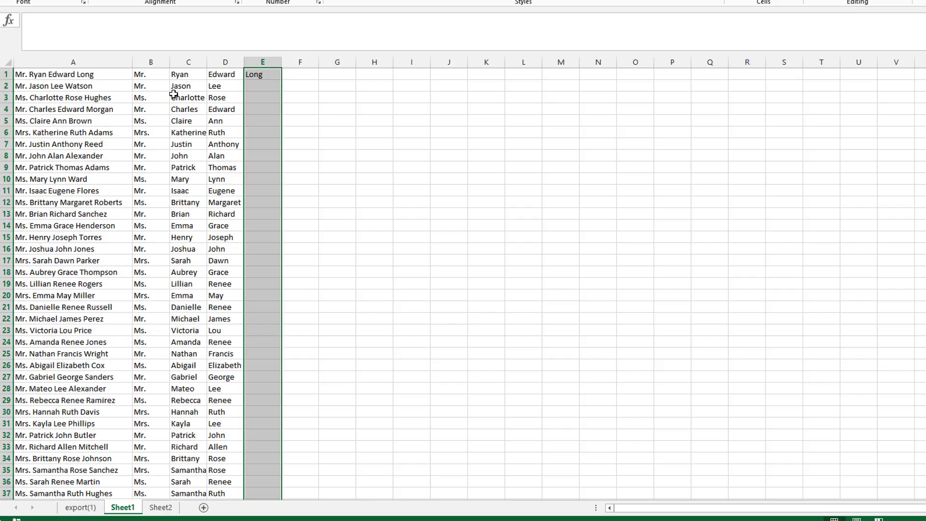
pyautogui.press('Up')
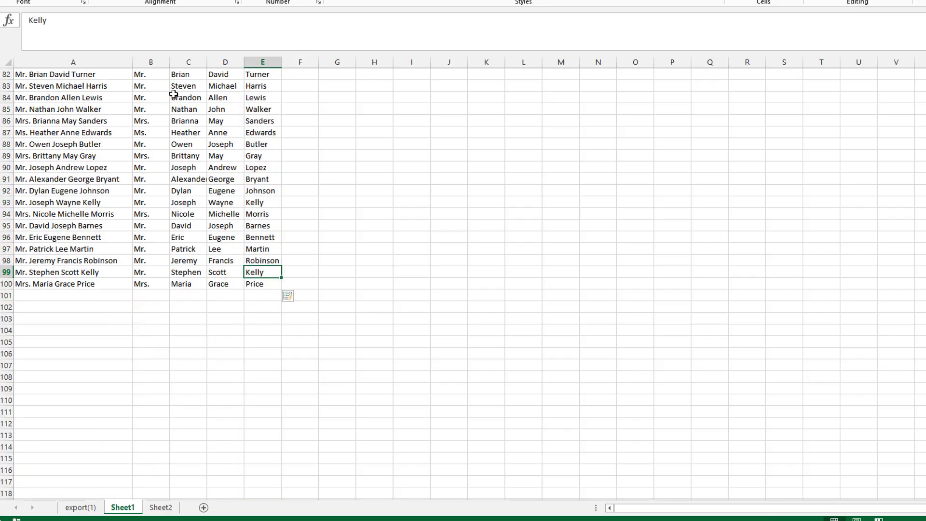
pyautogui.hotkey('ctrl', 'Up')
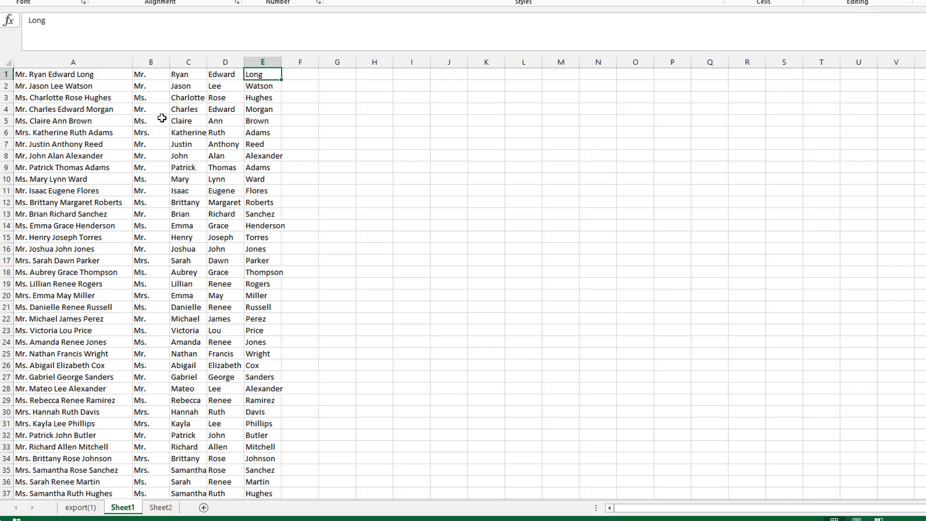
# - Spot-check several rows of split titles and name parts in columns B to E
pyautogui.click(150, 97)
pyautogui.click(167, 167)
pyautogui.click(221, 190)
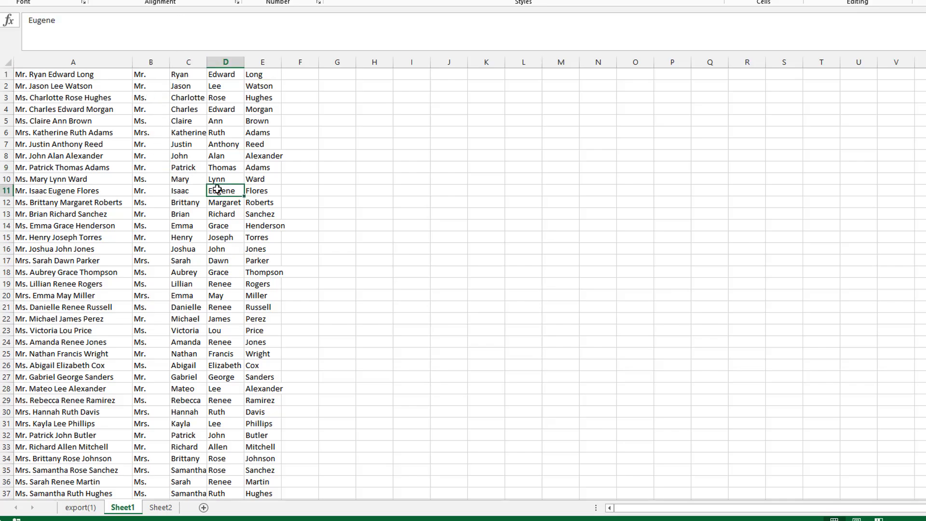
pyautogui.click(267, 168)
pyautogui.moveTo(69, 24); pyautogui.dragTo(28, 20)
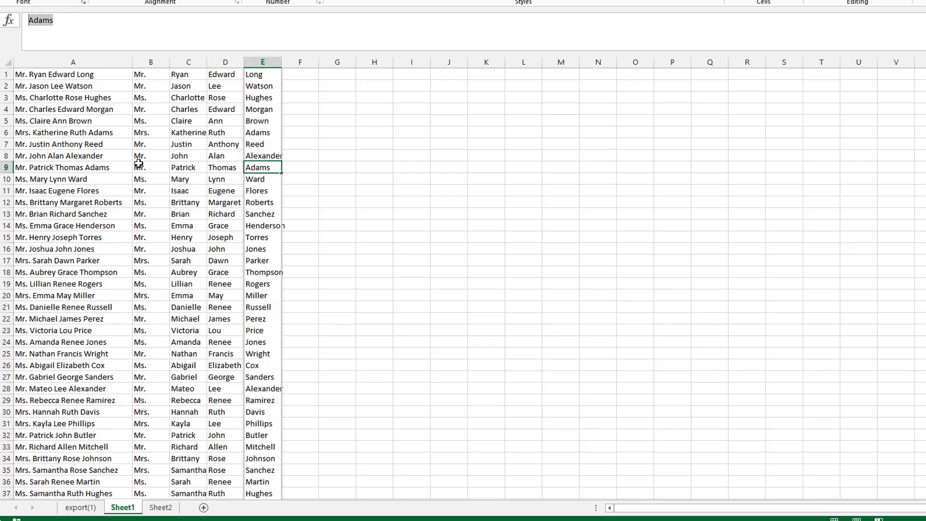
pyautogui.click(223, 175)
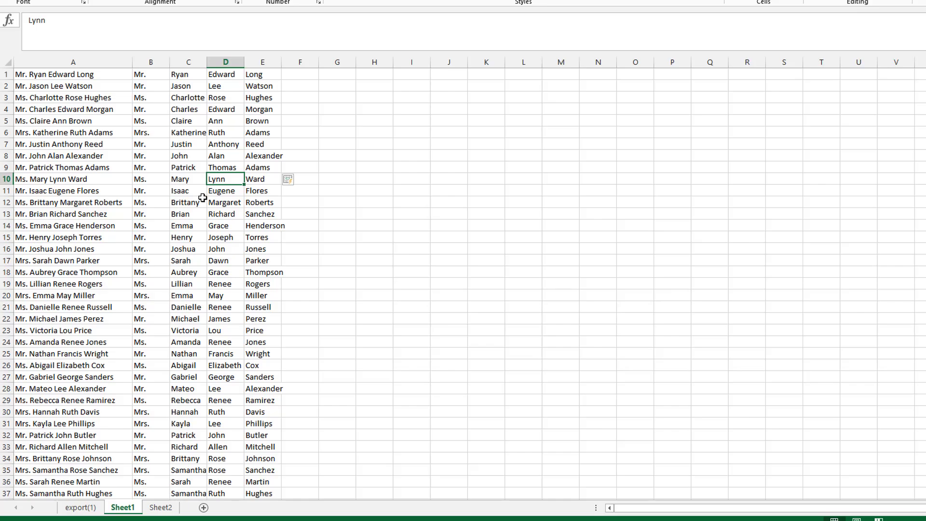
pyautogui.scroll(-1, 213, 192)
pyautogui.scroll(1, 205, 195)
pyautogui.click(153, 74)
pyautogui.click(196, 73)
pyautogui.click(215, 74)
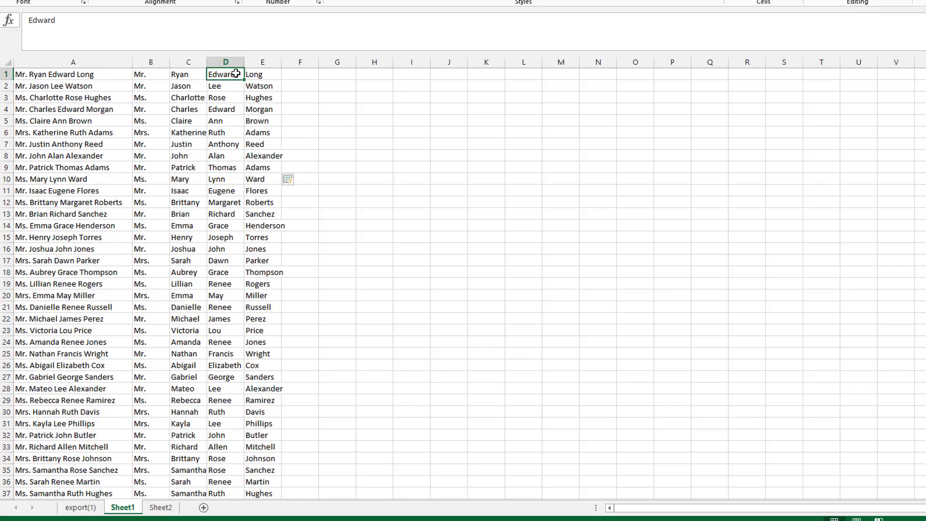
pyautogui.click(275, 76)
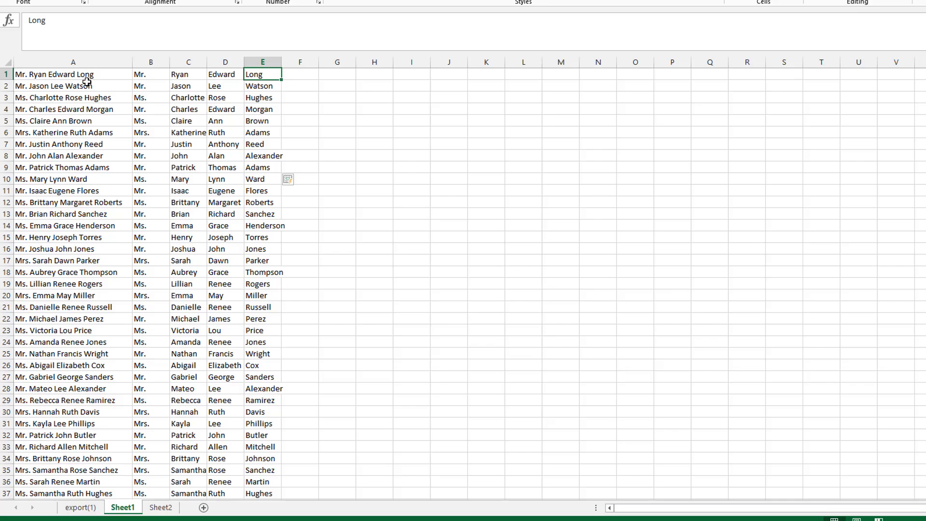
pyautogui.moveTo(146, 74); pyautogui.dragTo(257, 75)
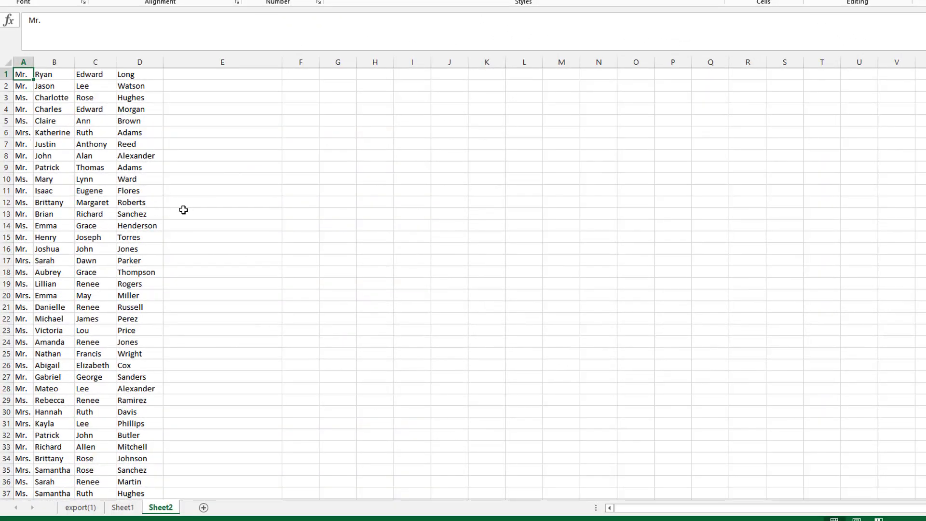
# - On Sheet2, enter an example in E1 joining the title, middle name, first name and last name with spaces
pyautogui.click(216, 74)
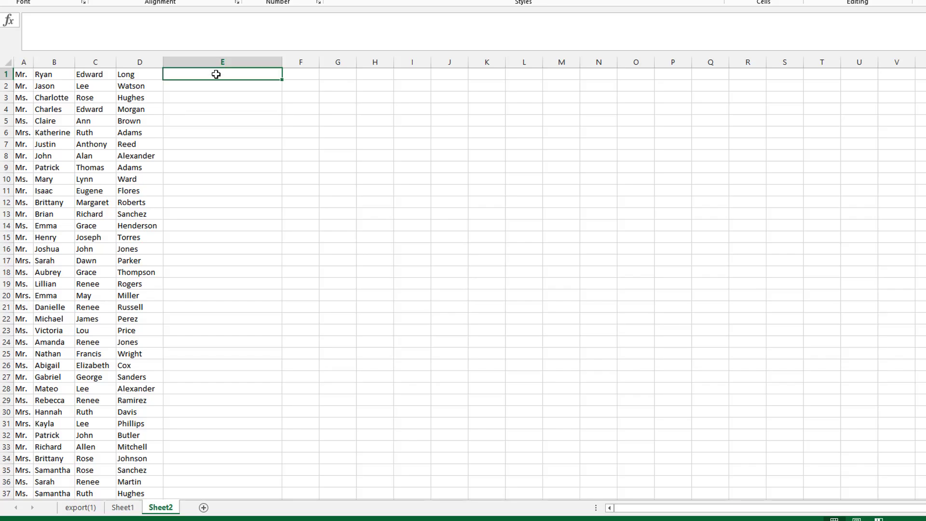
pyautogui.write('Mr. Edward Rya')
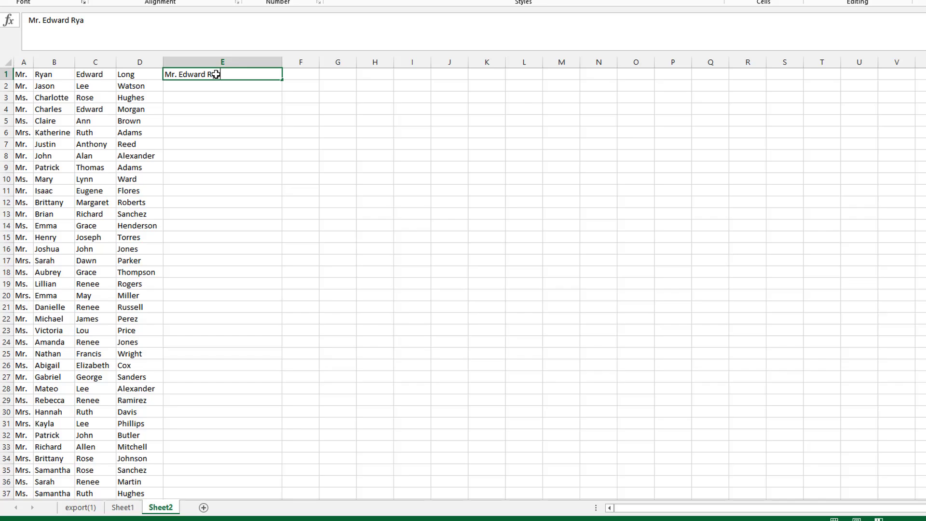
pyautogui.write('n Lonf')
pyautogui.press('BackSpace')
pyautogui.write('g')
pyautogui.press('Left')
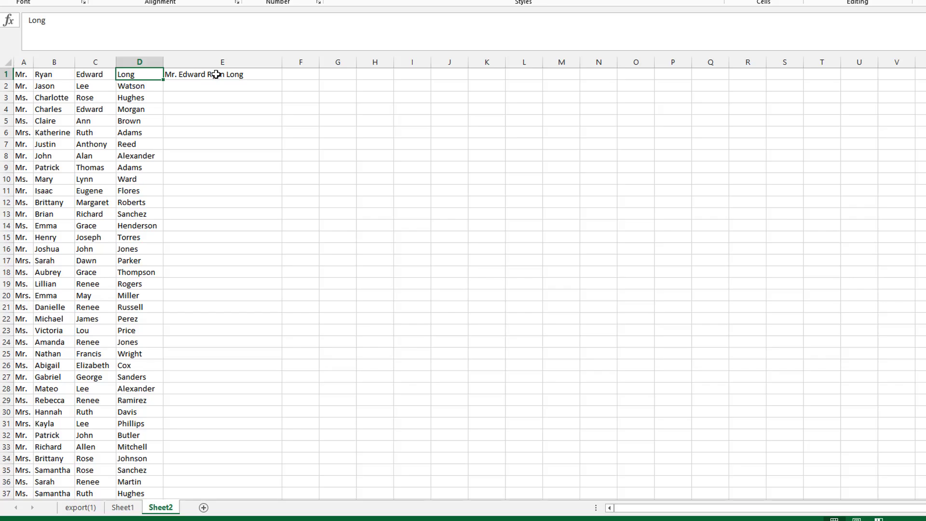
# - Select column E down to row 100 and Flash Fill the combined names
pyautogui.hotkey('ctrl', 'Down')
pyautogui.press('Right')
pyautogui.hotkey('ctrl', 'shift', 'Up')
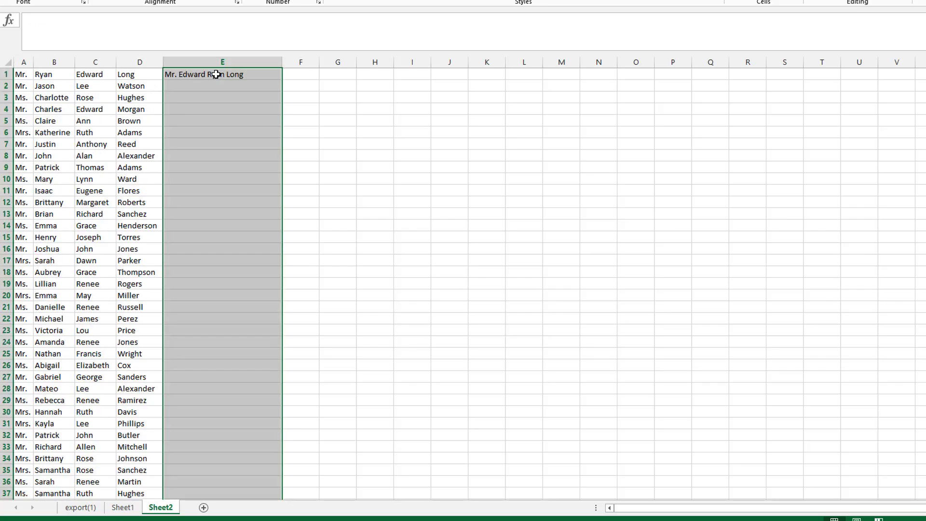
pyautogui.hotkey('ctrl', 'e')
pyautogui.press('Up')
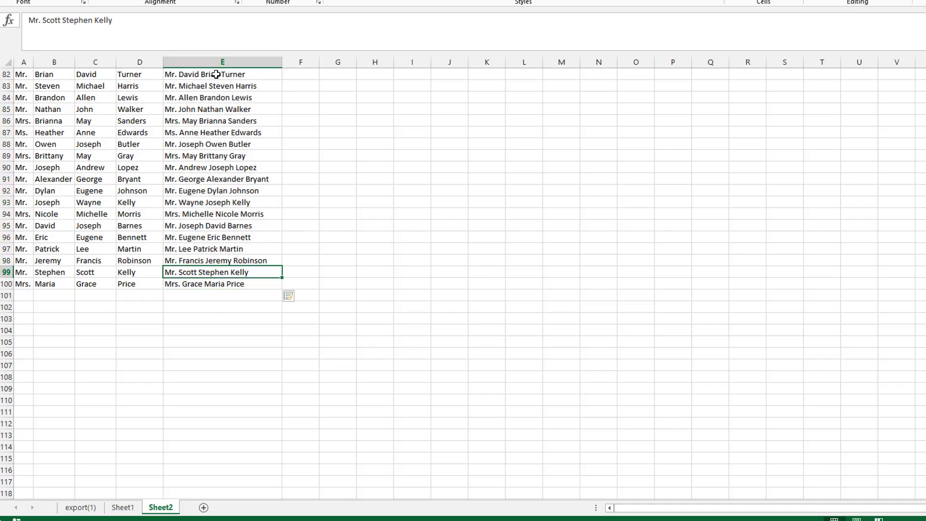
# - Clear the combined names from column E
pyautogui.hotkey('ctrl', 'Left')
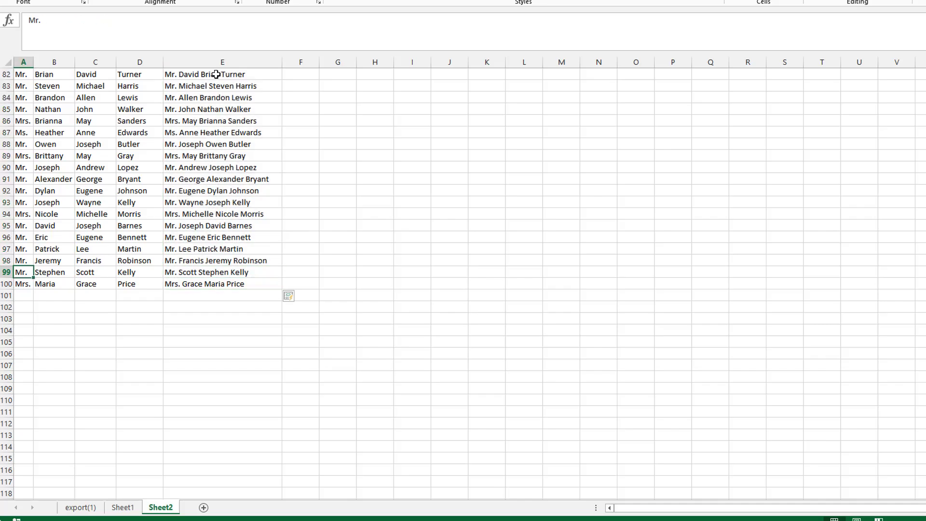
pyautogui.scroll(9, 216, 74)
pyautogui.click(222, 61)
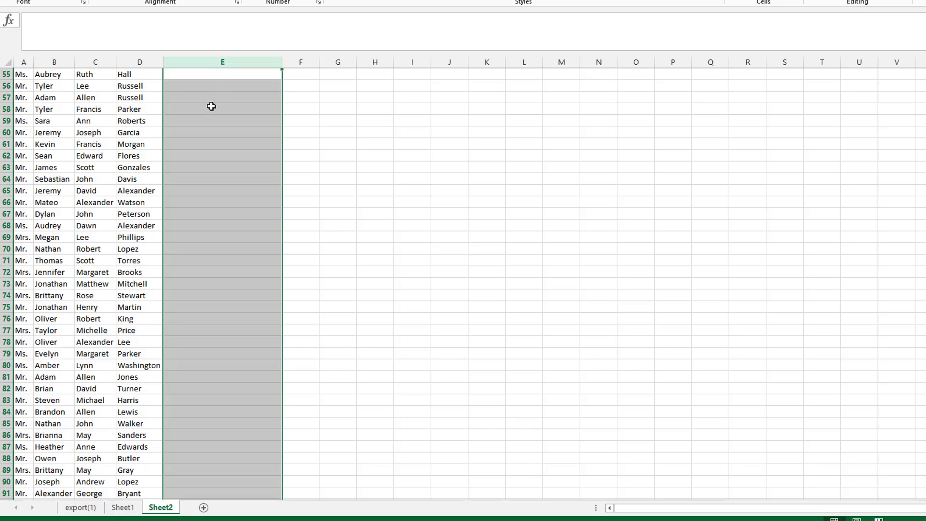
pyautogui.hotkey('ctrl', 'Up')
# - In E1 on Sheet2, enter the example Mr. Ryan Edward Long, joining title, first, middle and last name with spaces
pyautogui.write('Mr. R')
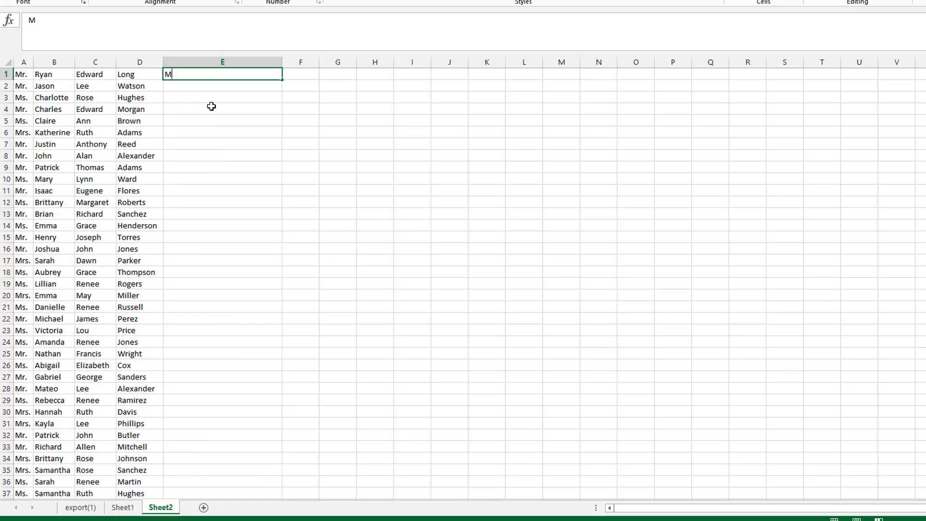
pyautogui.write('n Edward Long')
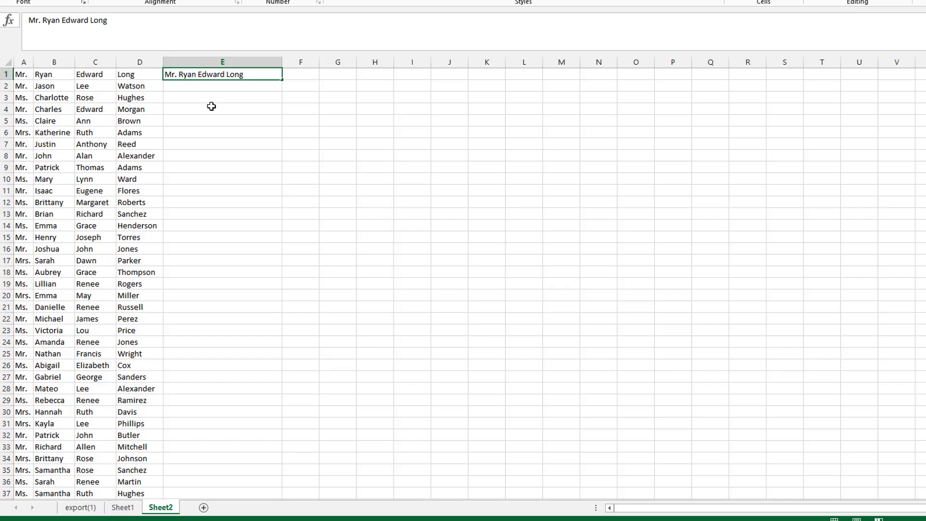
# - Select column E from row 1 down to row 100 and Flash Fill the space-separated full names
pyautogui.press('Left')
pyautogui.hotkey('ctrl', 'Down')
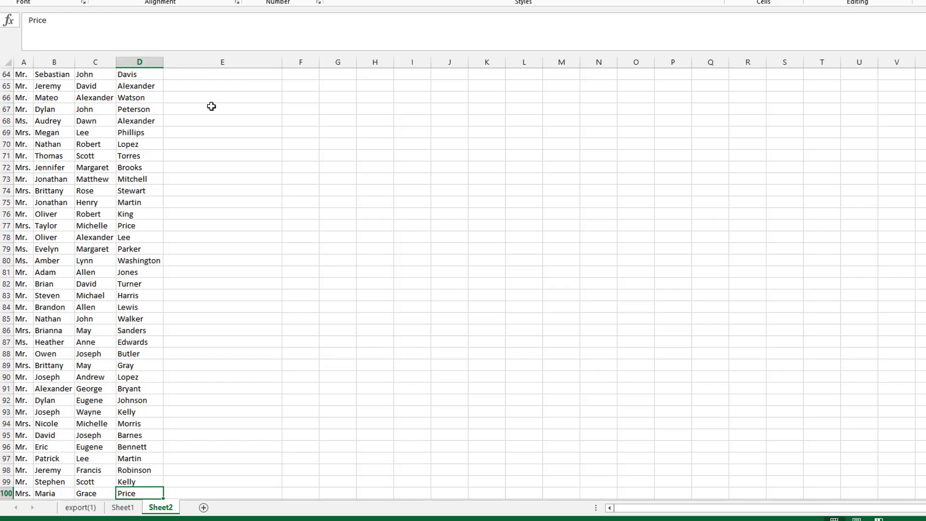
pyautogui.press('Right')
pyautogui.hotkey('ctrl', 'shift', 'Up')
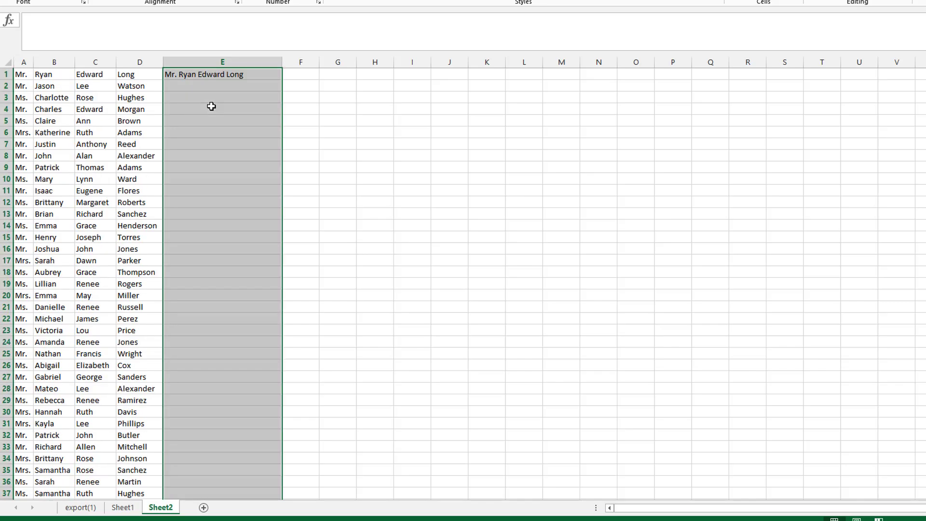
pyautogui.hotkey('ctrl', 'e')
pyautogui.hotkey('ctrl', 'Up')
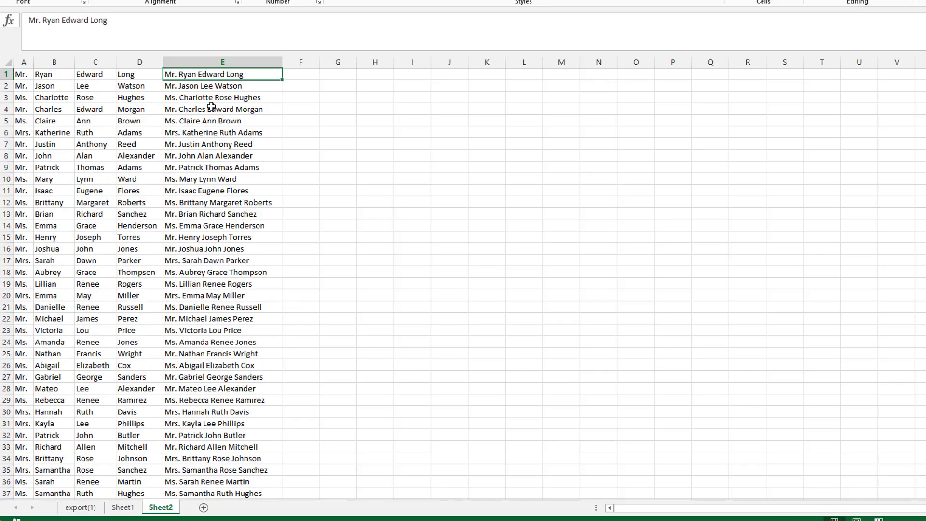
pyautogui.click(217, 117)
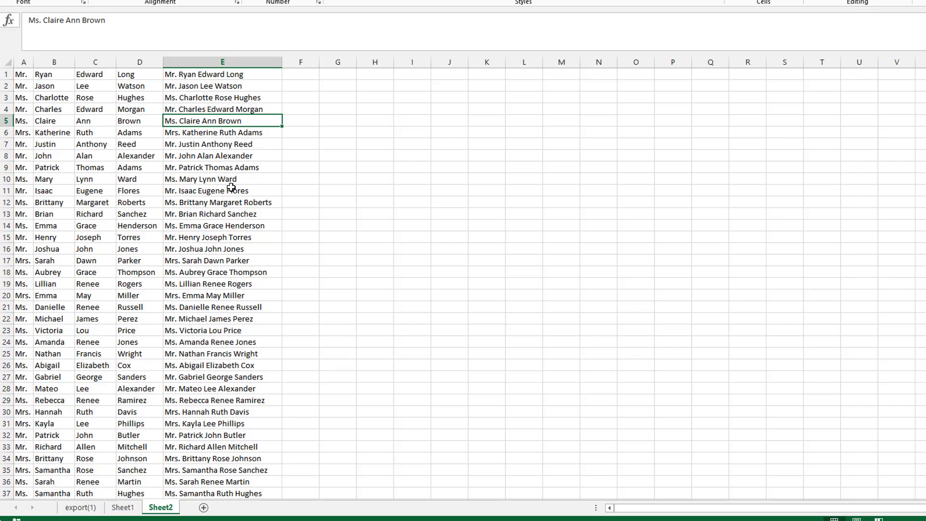
pyautogui.click(202, 75)
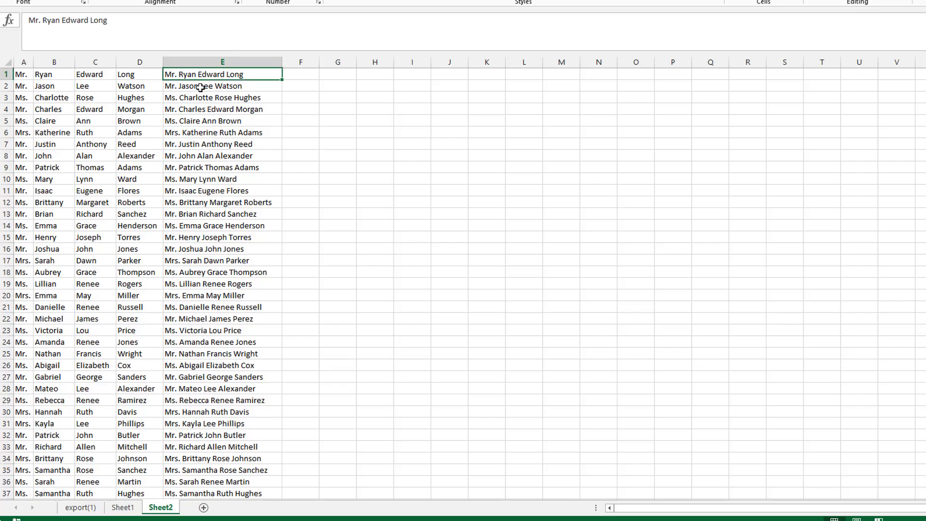
# - Clear the flash-filled names below E1 in column E
pyautogui.moveTo(197, 86); pyautogui.dragTo(200, 475)
pyautogui.press('Delete')
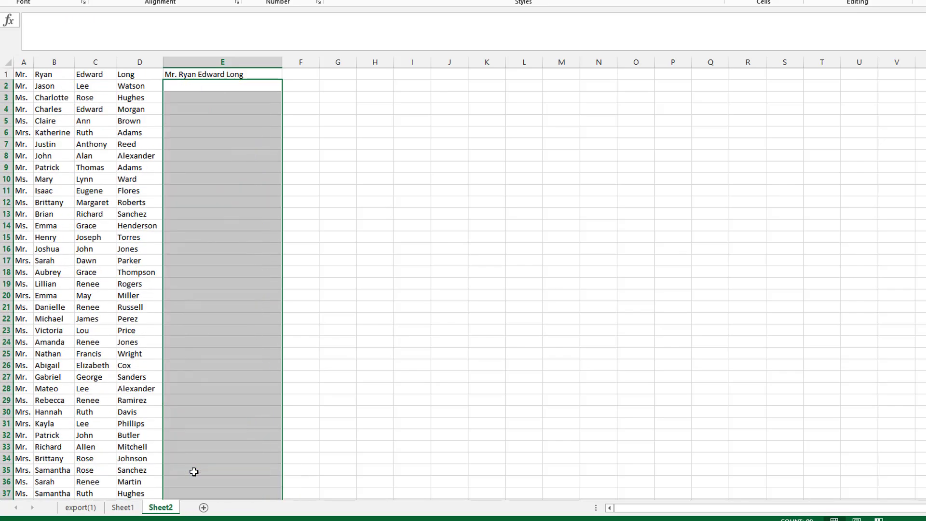
pyautogui.press('Up')
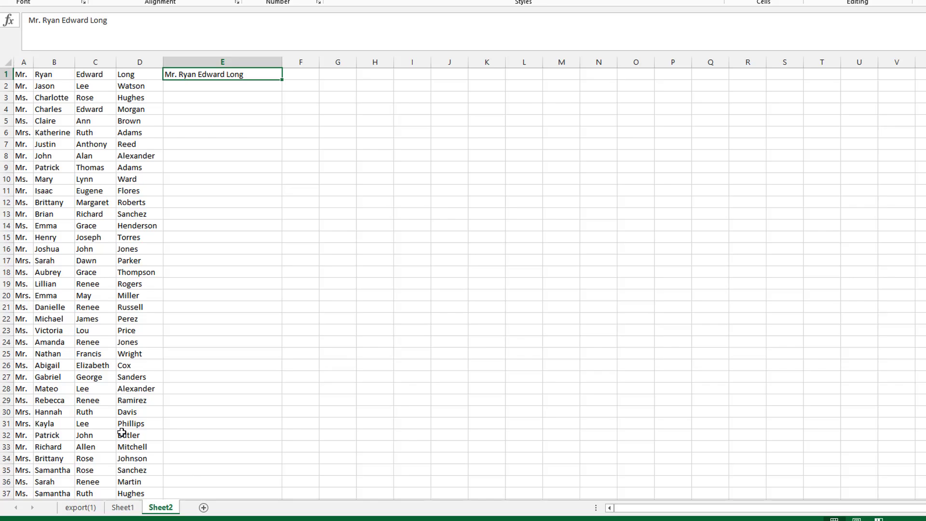
pyautogui.click(42, 20)
pyautogui.press('BackSpace')
pyautogui.write('-')
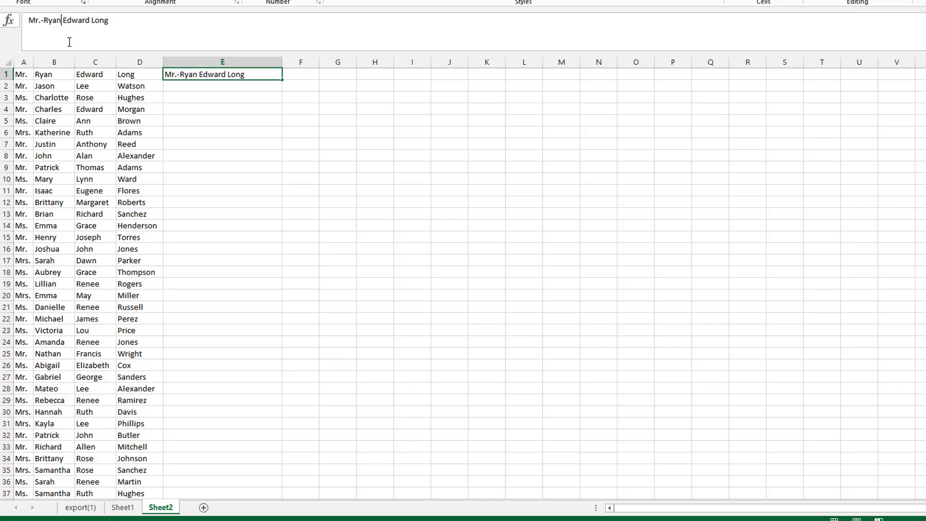
pyautogui.press('Delete')
pyautogui.write('-')
pyautogui.press('Right')
pyautogui.press('Right')
pyautogui.press('Right')
pyautogui.press('Right')
pyautogui.press('Right')
pyautogui.press('Right')
pyautogui.press('Right')
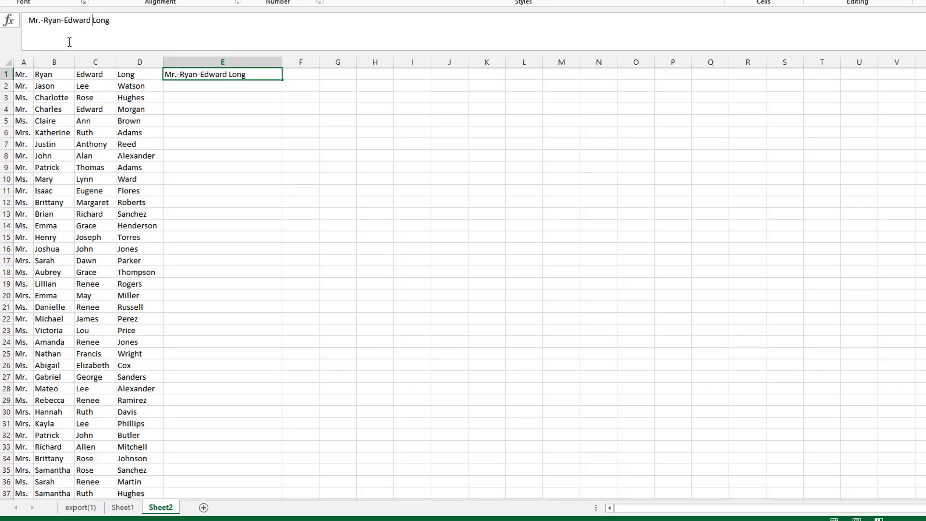
pyautogui.press('BackSpace')
pyautogui.write('-')
pyautogui.press('Left')
pyautogui.press('Return')
# - Select column E from row 1 down to row 100 and Flash Fill the hyphen-separated full names
pyautogui.press('Left')
pyautogui.hotkey('ctrl', 'Down')
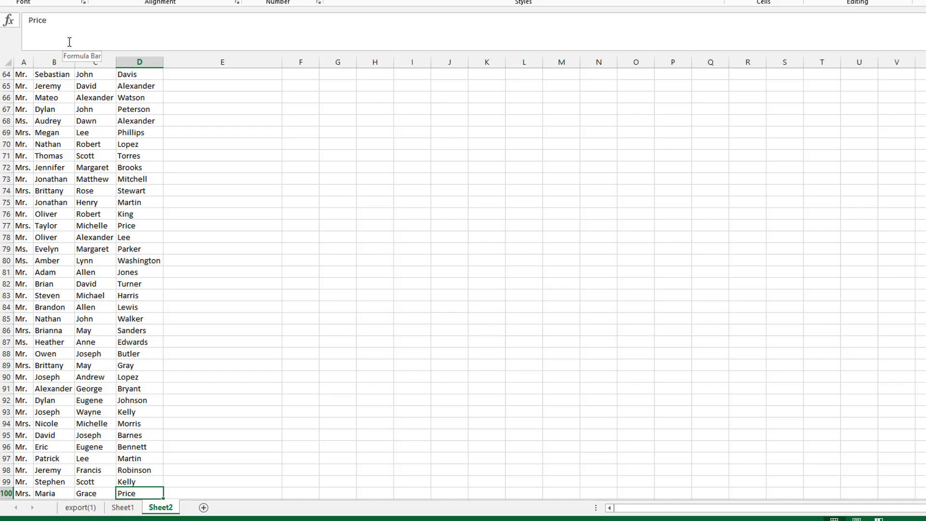
pyautogui.press('Right')
pyautogui.hotkey('ctrl', 'shift', 'Up')
pyautogui.hotkey('ctrl', 'e')
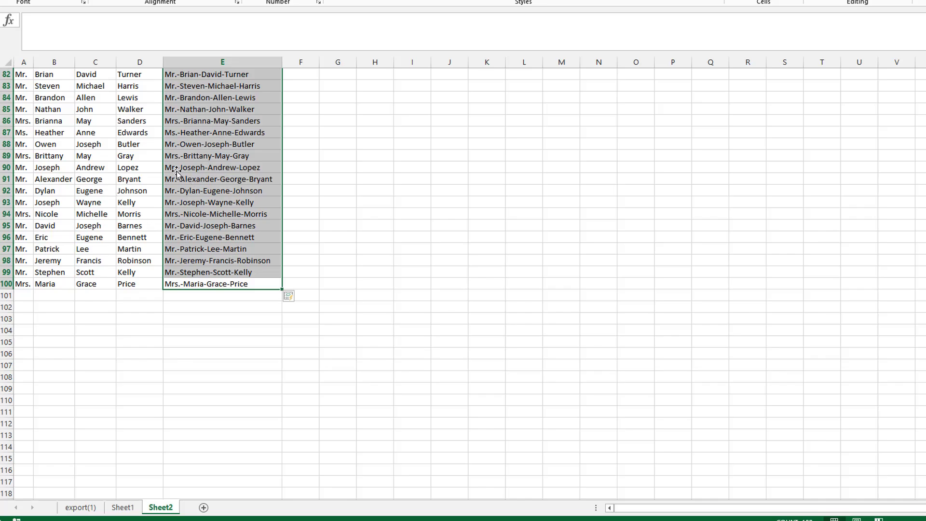
pyautogui.scroll(20, 212, 125)
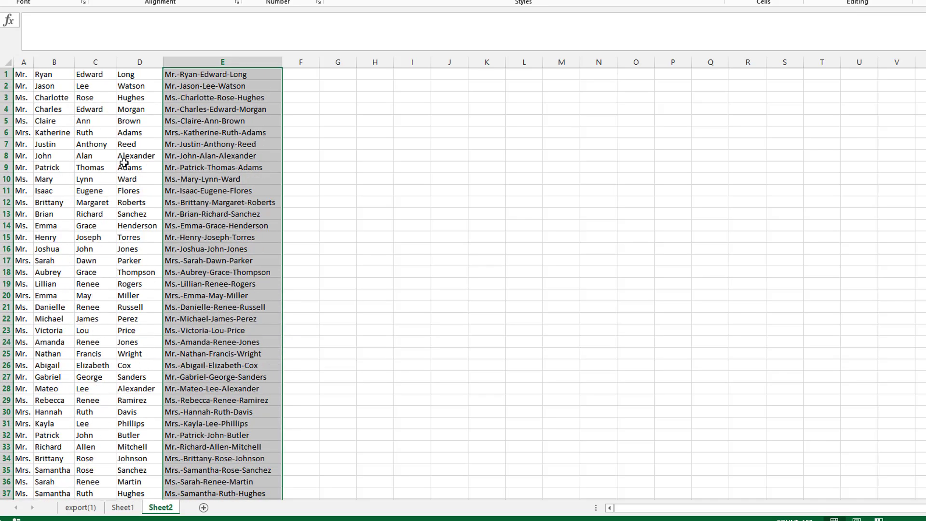
pyautogui.click(184, 76)
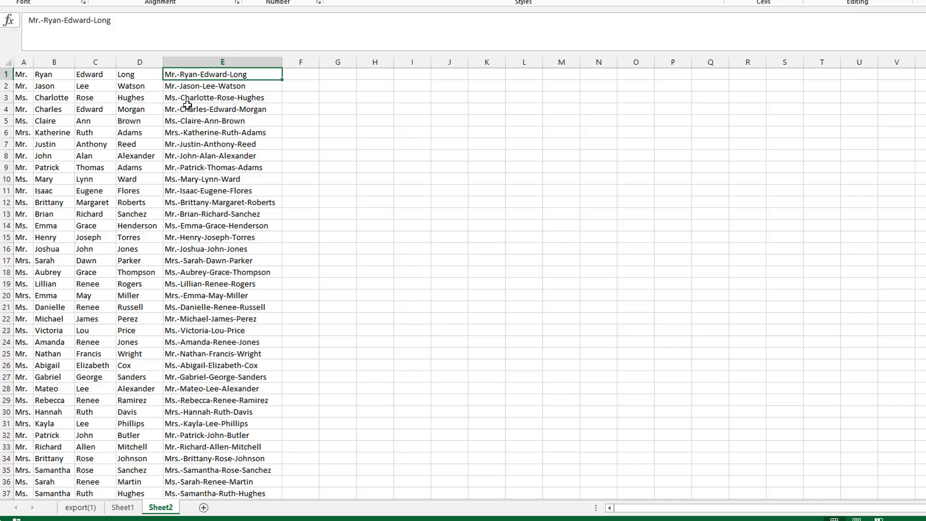
# - Compare the original names and split columns on Sheet1 with the hyphenated names on Sheet2
pyautogui.click(123, 508)
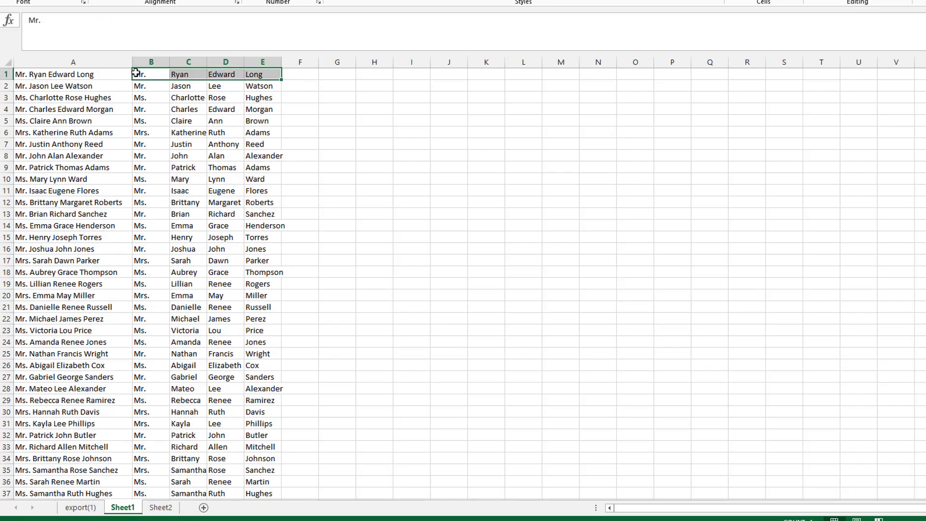
pyautogui.moveTo(138, 73); pyautogui.dragTo(253, 74)
pyautogui.moveTo(129, 86); pyautogui.dragTo(268, 513)
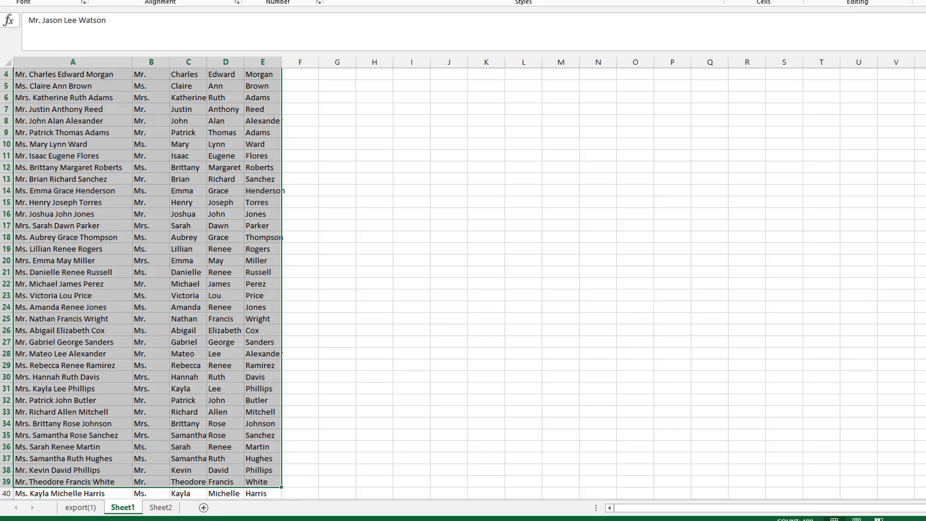
pyautogui.click(190, 227)
pyautogui.scroll(1, 150, 165)
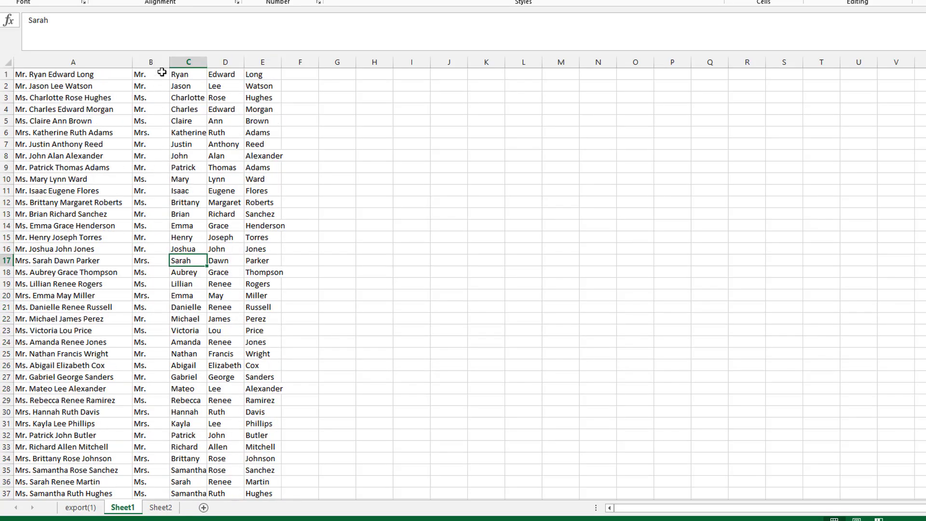
pyautogui.moveTo(143, 95); pyautogui.dragTo(251, 89)
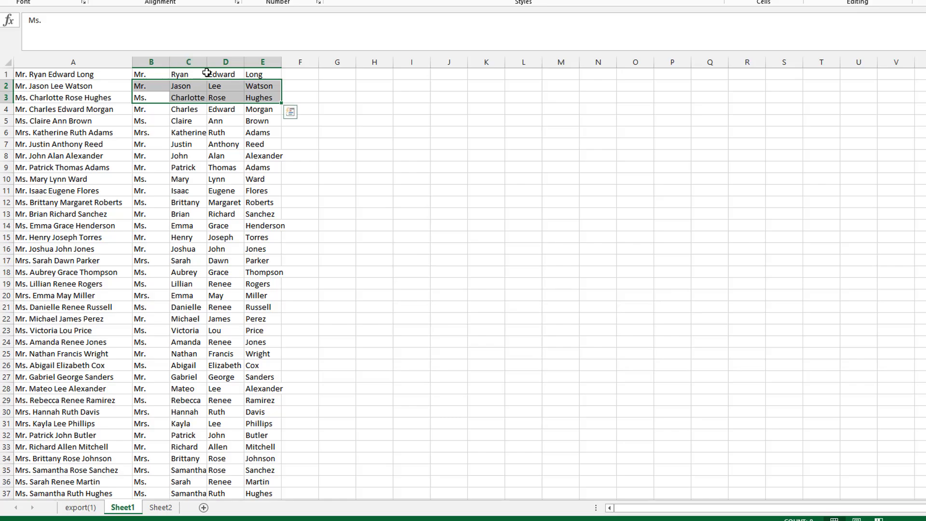
pyautogui.click(160, 507)
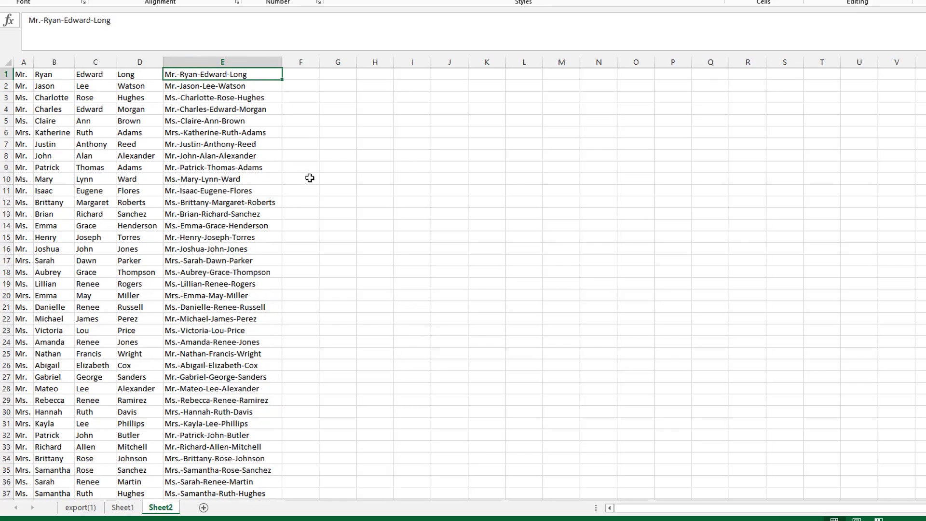
pyautogui.click(299, 78)
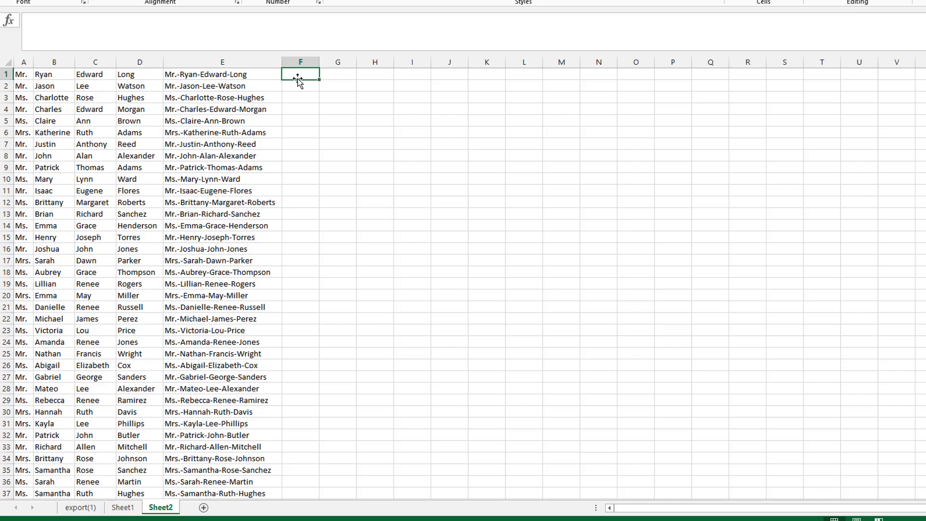
pyautogui.click(123, 507)
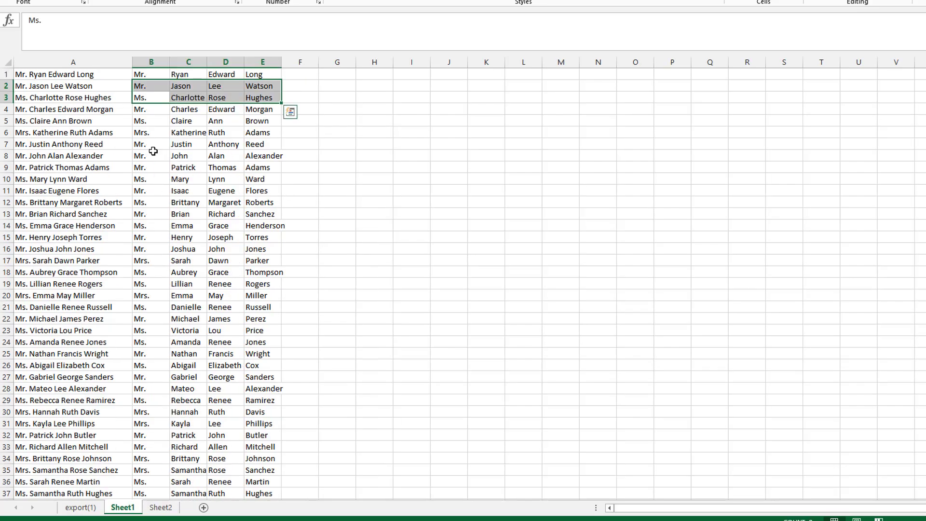